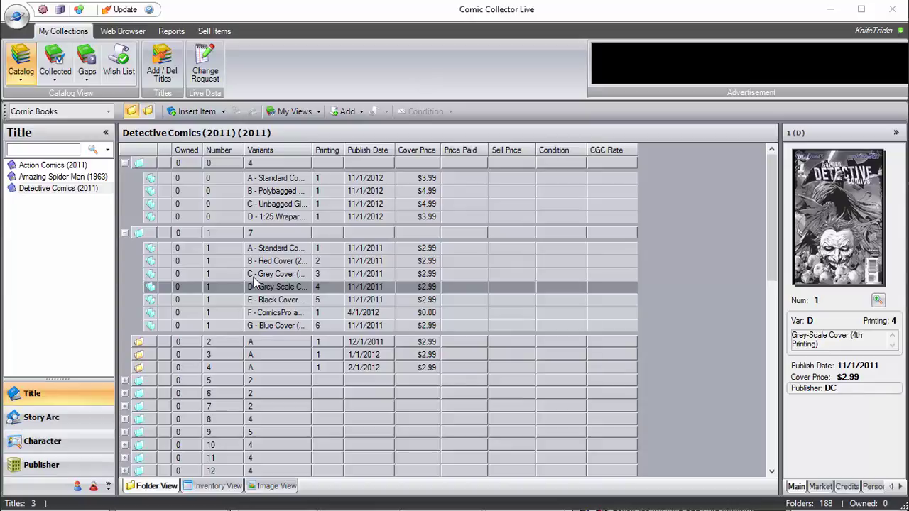
Collapse issue #0's variants and keep issue #1's seven variants listed
left_click(308, 250)
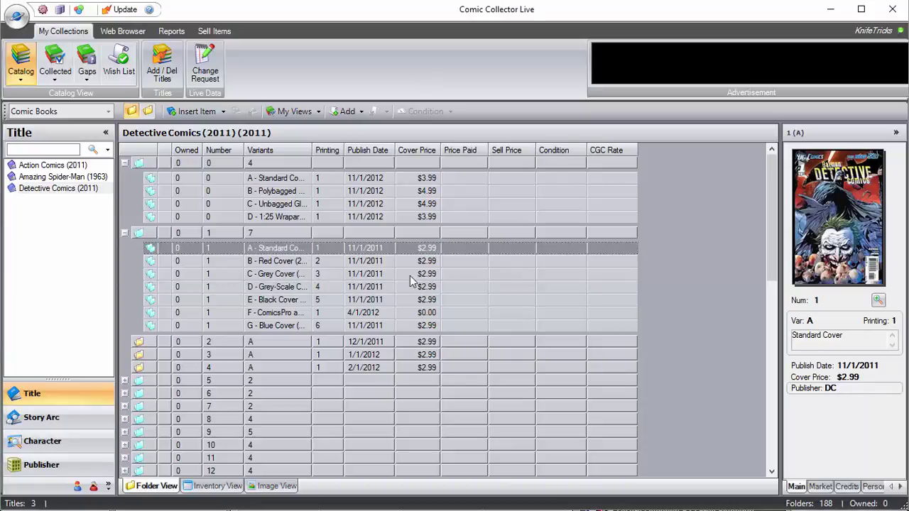
left_click(125, 234)
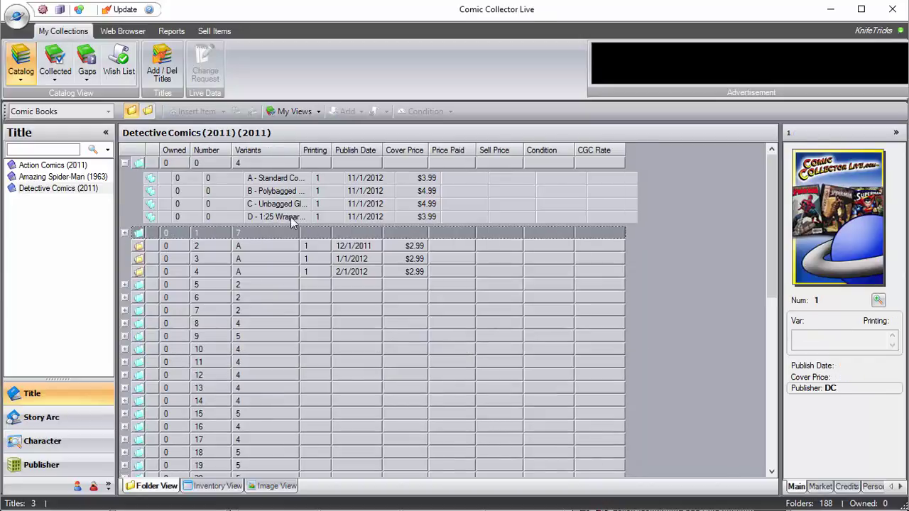
left_click(125, 163)
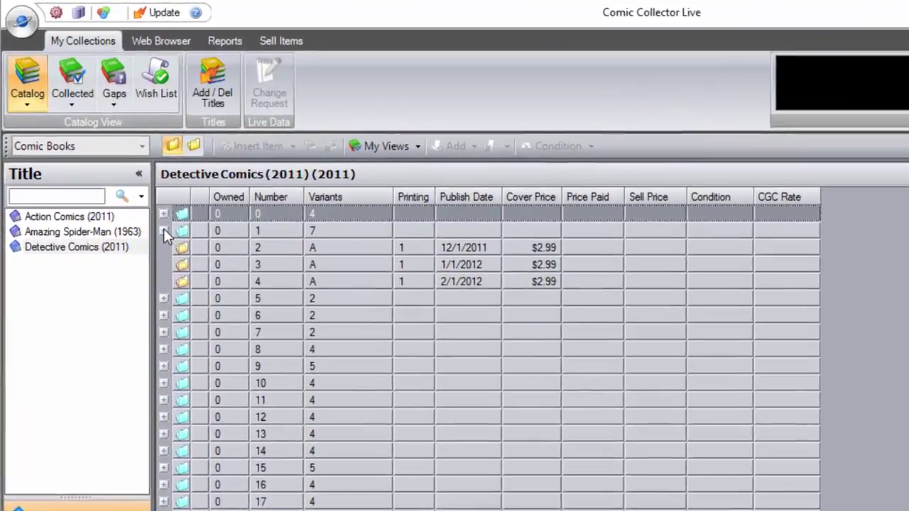
left_click(124, 176)
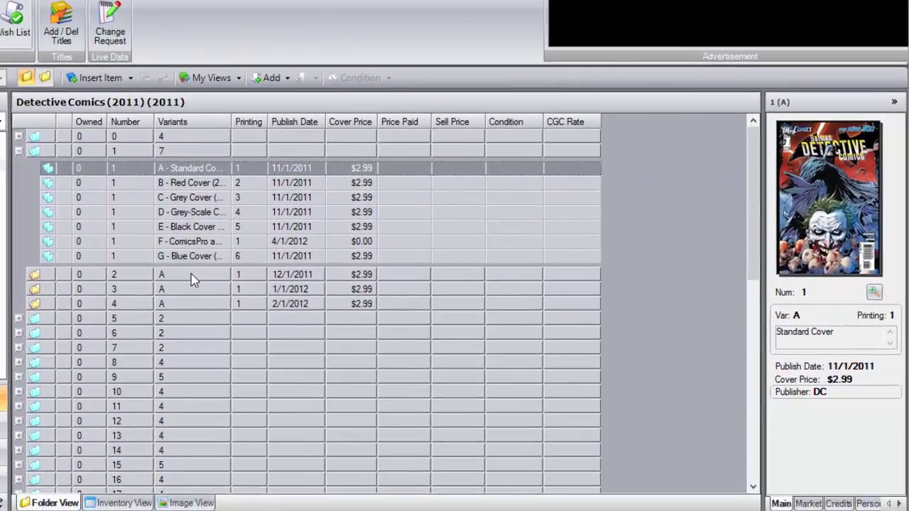
Select issue #2 and view its cover at full size
left_click(193, 279)
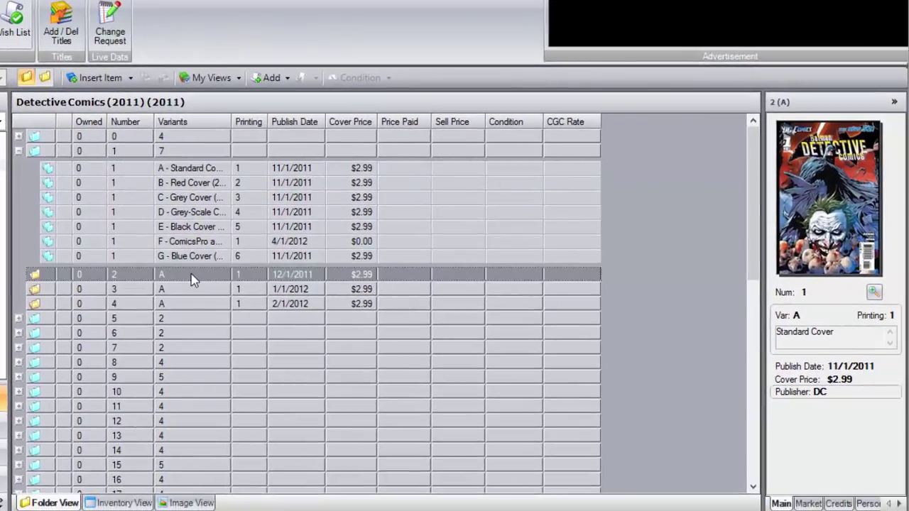
left_click(874, 292)
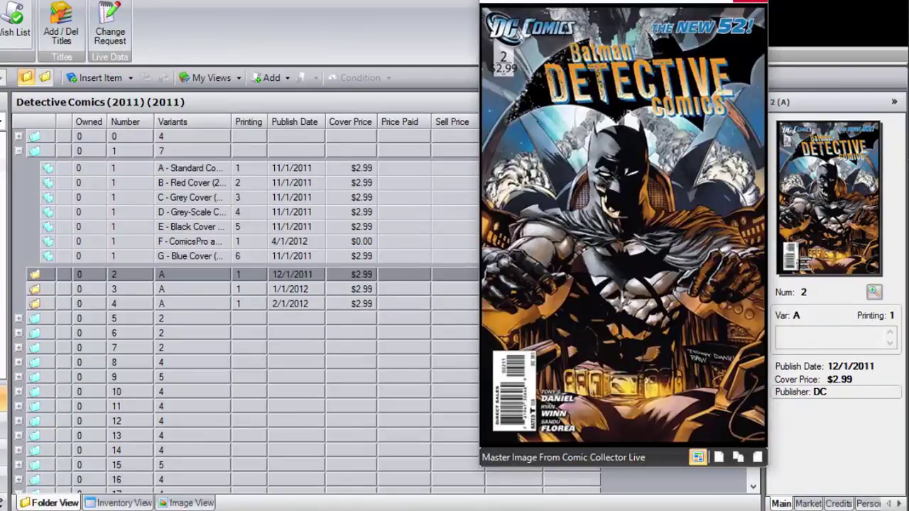
left_click(244, 190)
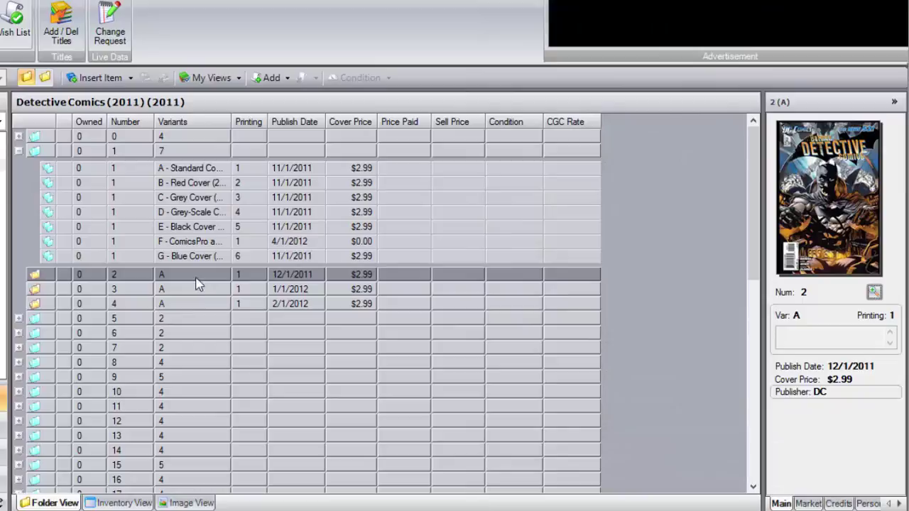
Browse issue #1's Standard, Red, Grey, Grey-Scale and Black cover variants
left_click(210, 174)
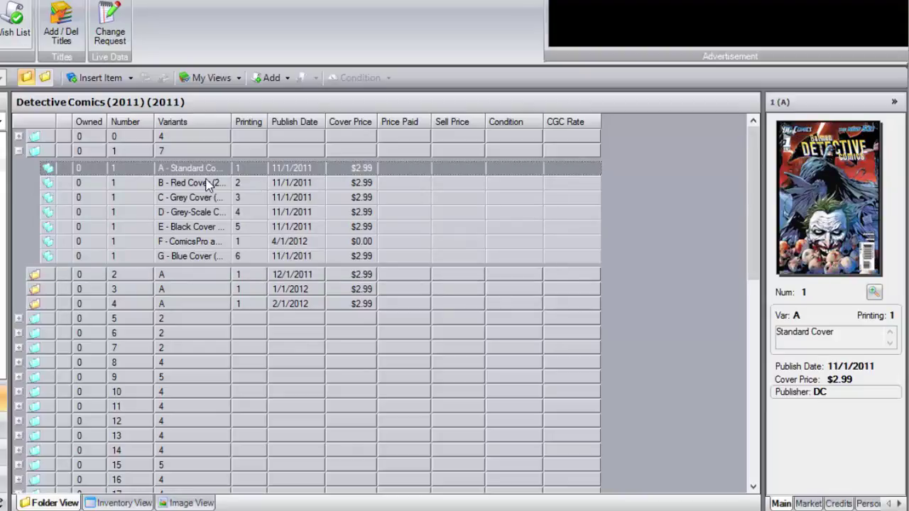
left_click(208, 184)
left_click(205, 198)
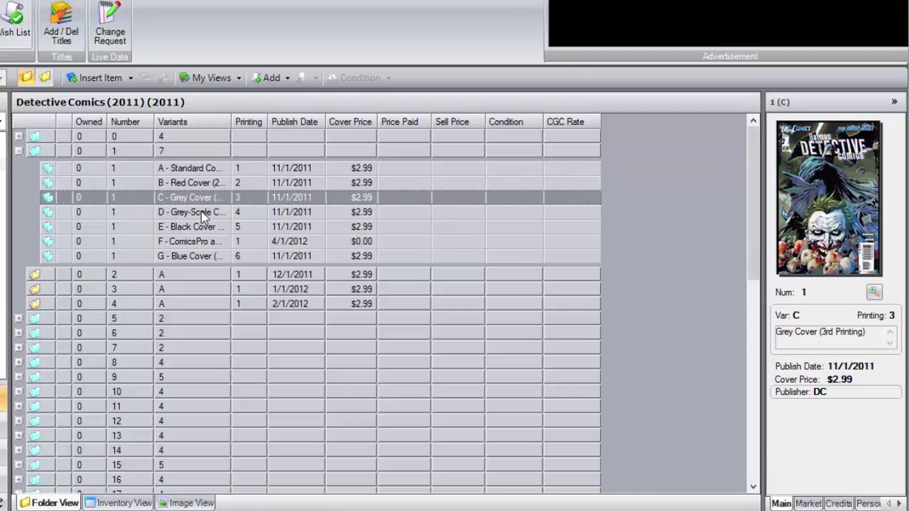
left_click(201, 213)
left_click(200, 223)
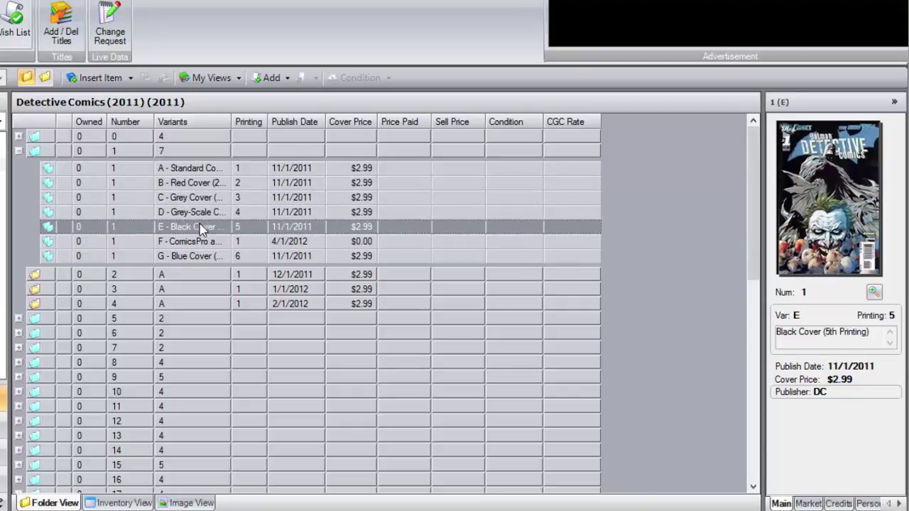
left_click(208, 184)
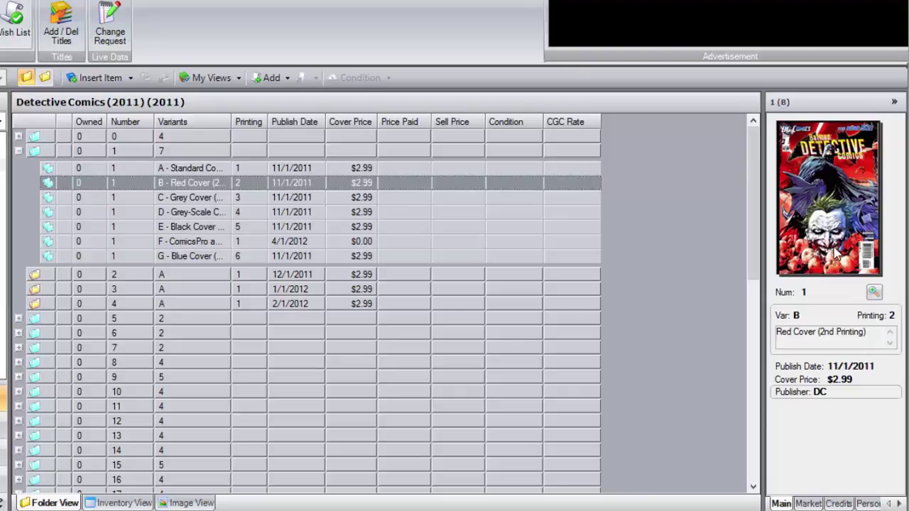
View the Red, Black and ComicsPro covers at full size, then reselect the Standard Cover
left_click(874, 292)
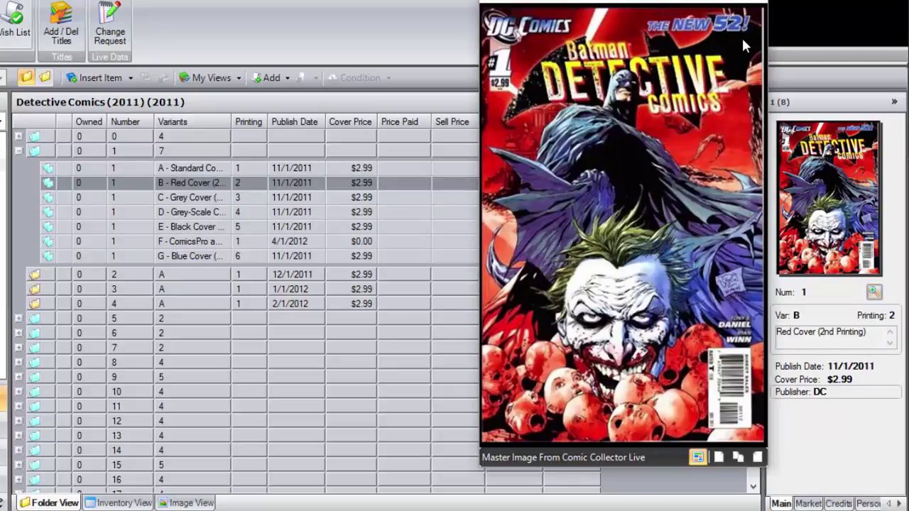
left_click(750, 10)
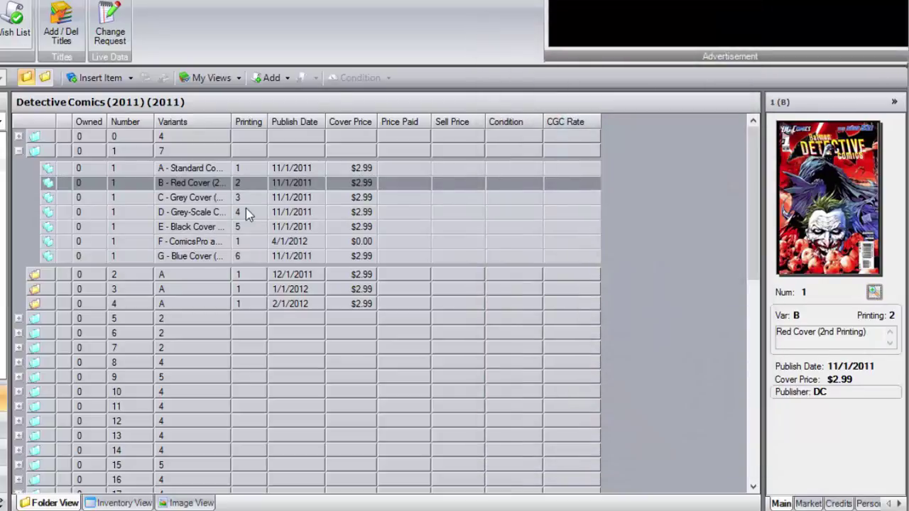
left_click(206, 231)
left_click(874, 292)
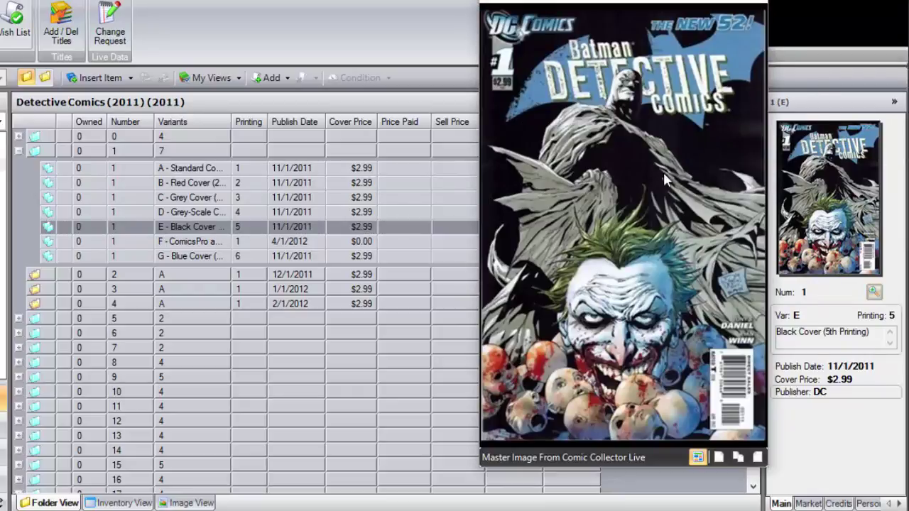
left_click(750, 10)
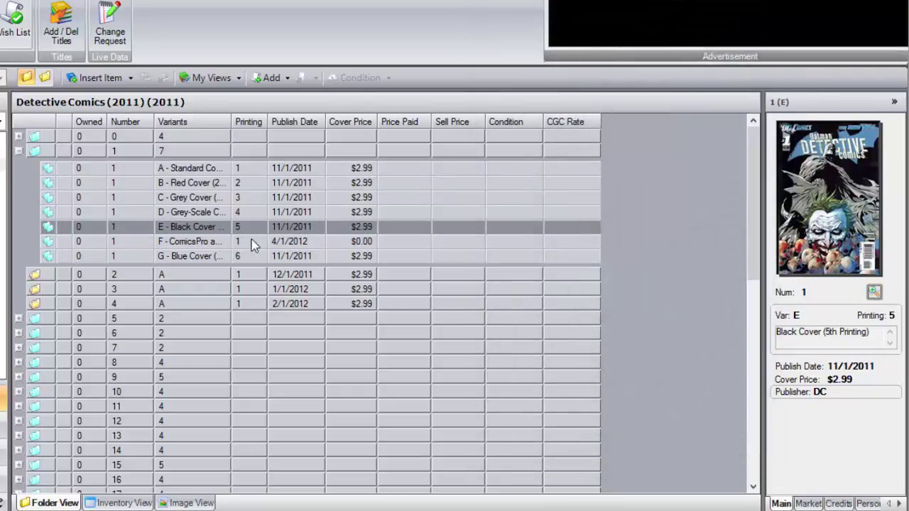
left_click(251, 241)
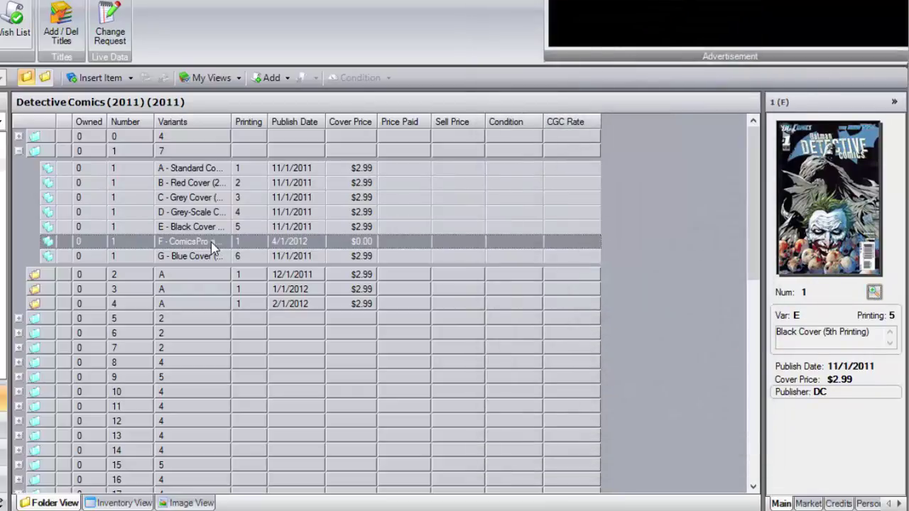
left_click(873, 293)
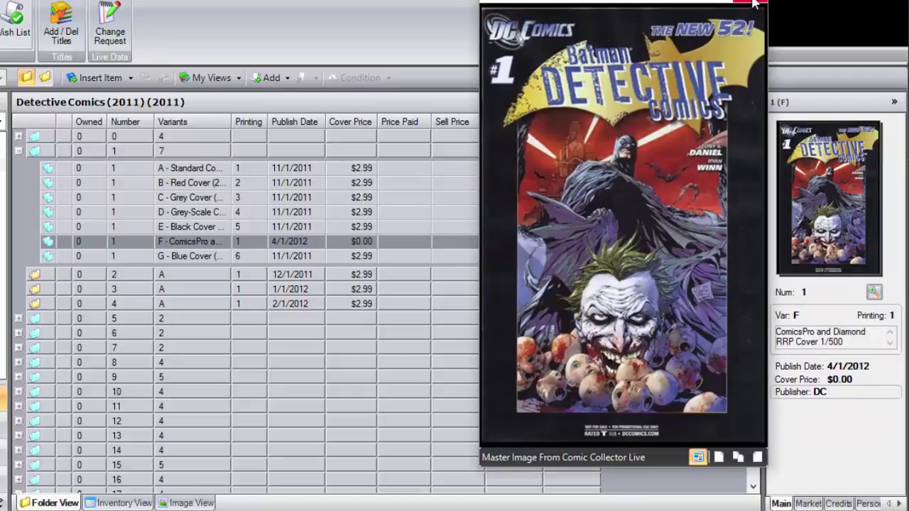
left_click(753, 3)
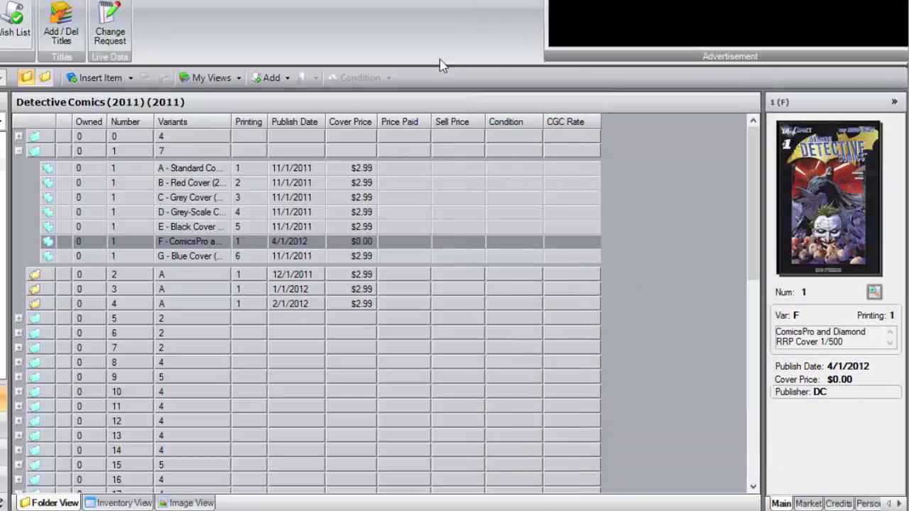
left_click(209, 172)
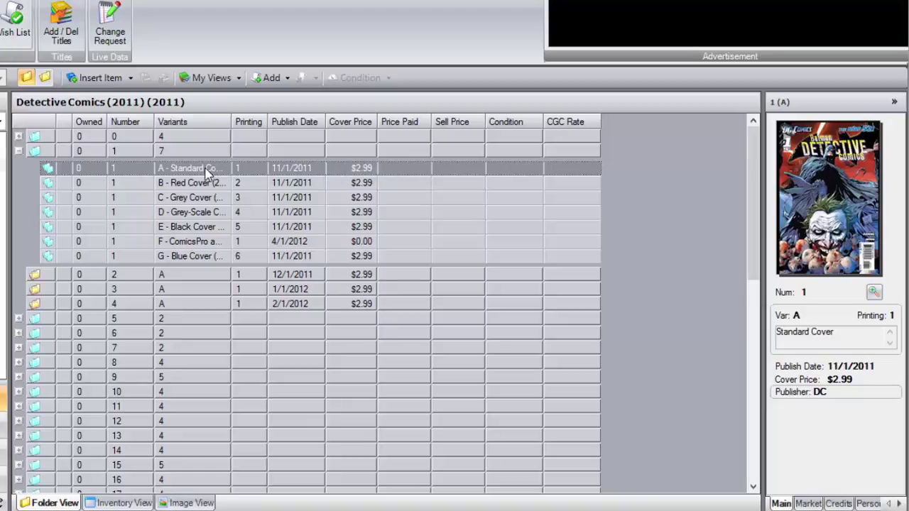
Add an owned copy of the A - Standard Cover and open it in Edit Issue
double_click(209, 172)
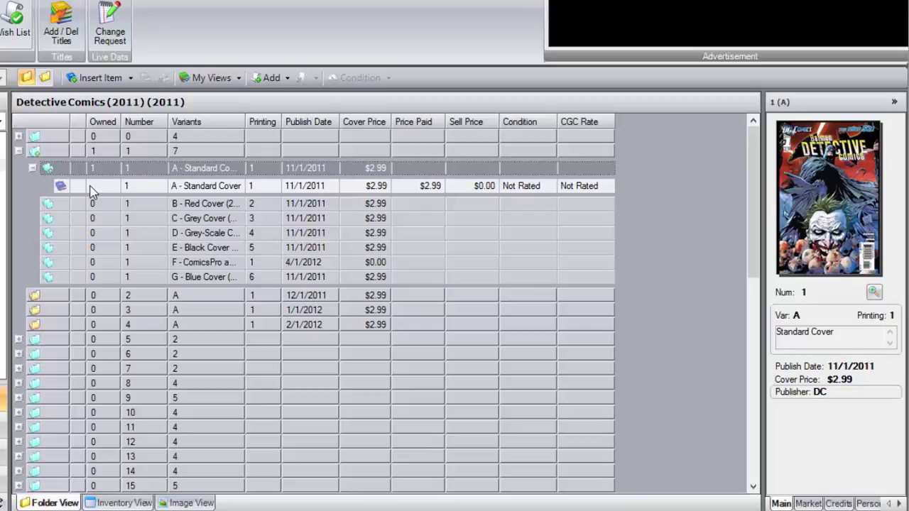
left_click(180, 190)
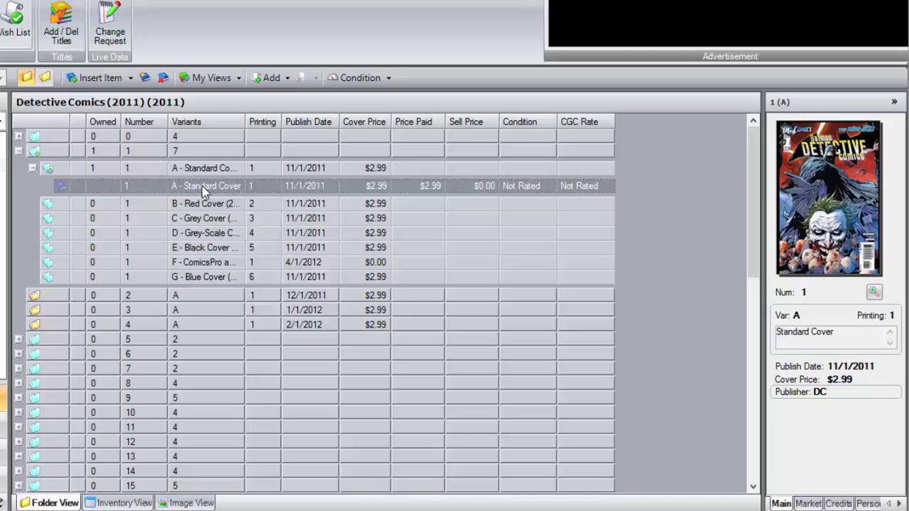
right_click(203, 189)
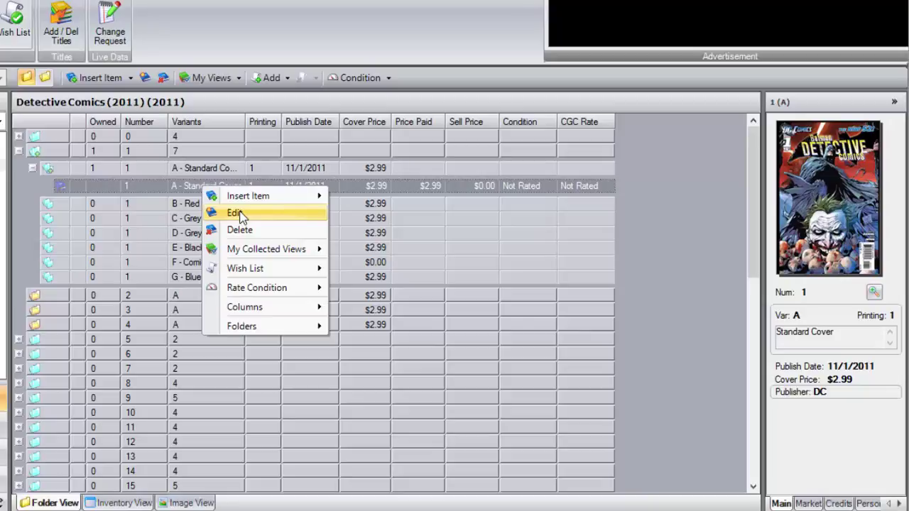
left_click(236, 213)
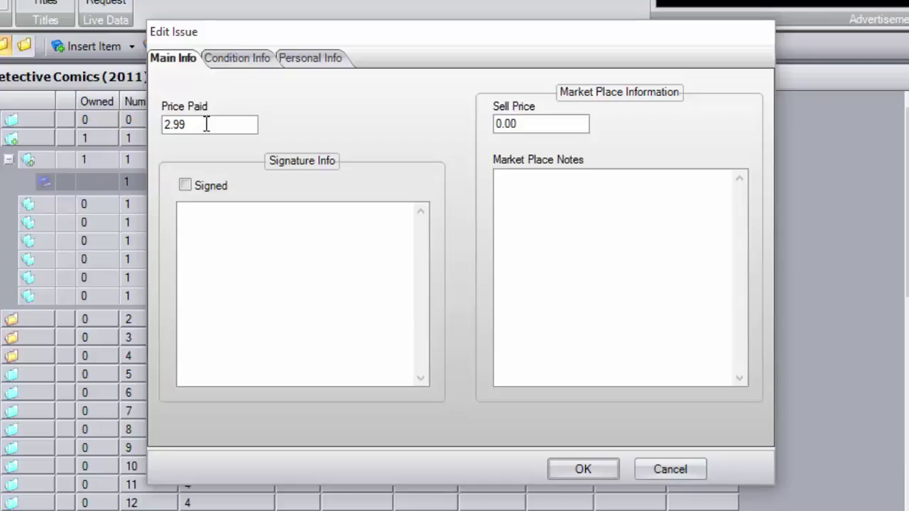
Enter 2.99 as the copy's Price Paid, replacing a trial value of 1.00
key("BackSpace")
key("BackSpace")
key("BackSpace")
key("BackSpace")
type("1.00")
key("BackSpace")
type("2.99")
Try a Universal CGC rating of 9.8, then reset the CGC rating to Not Rated
left_click(242, 59)
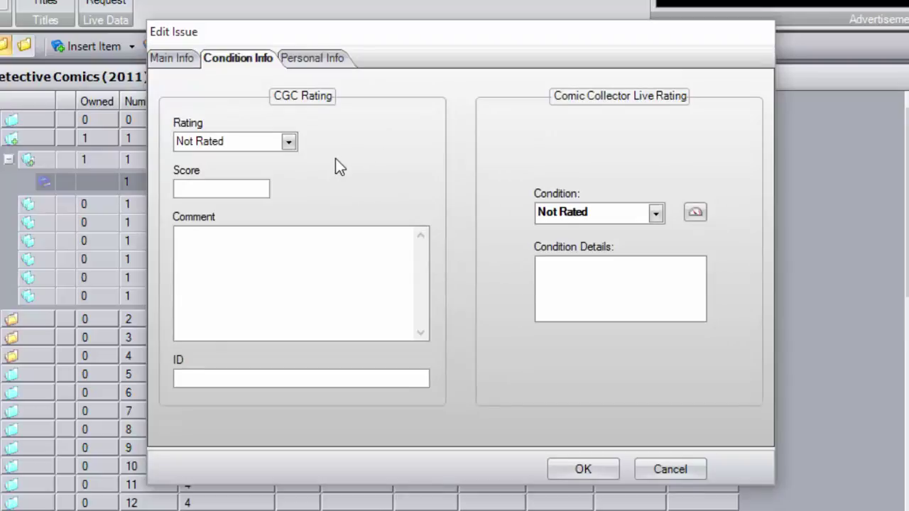
left_click(289, 142)
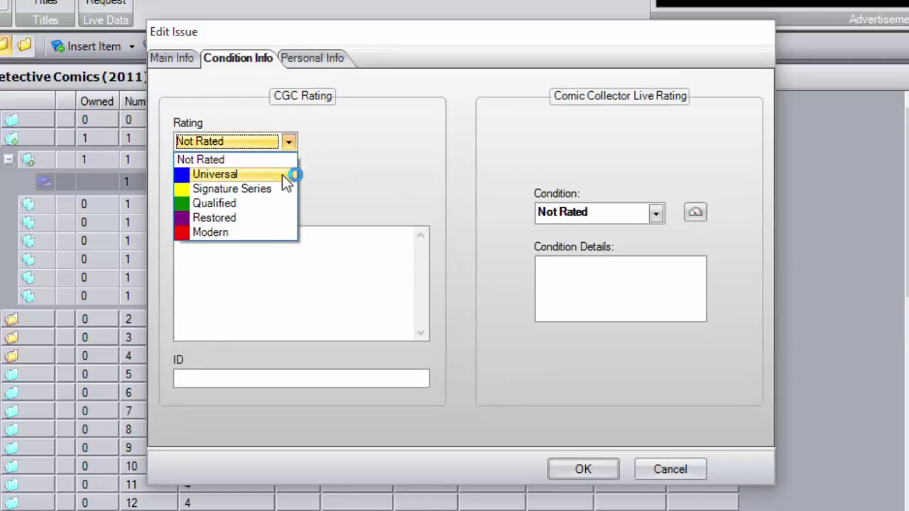
left_click(282, 175)
left_click(251, 190)
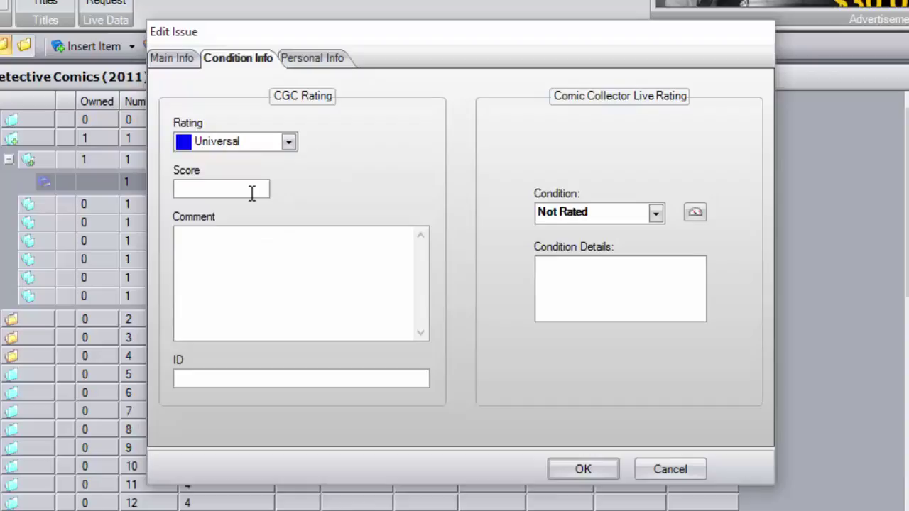
type("9.8")
left_click(256, 384)
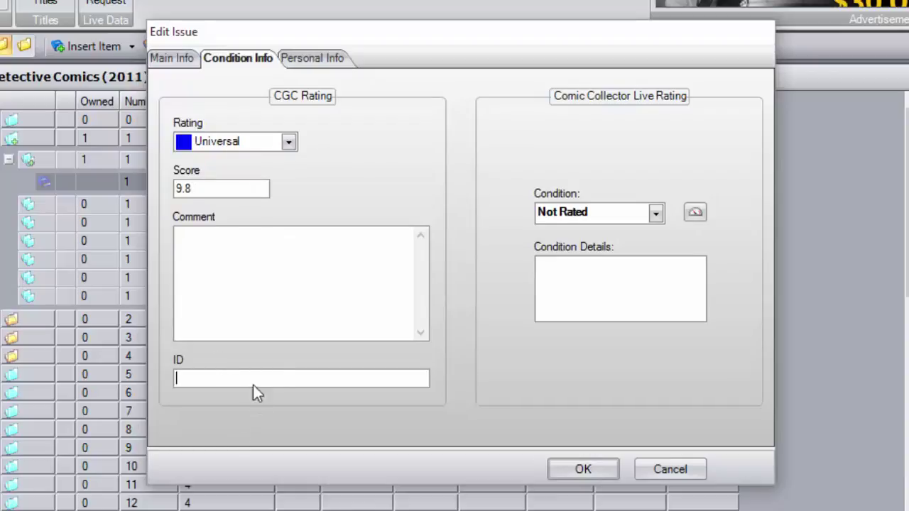
left_click(291, 146)
left_click(267, 176)
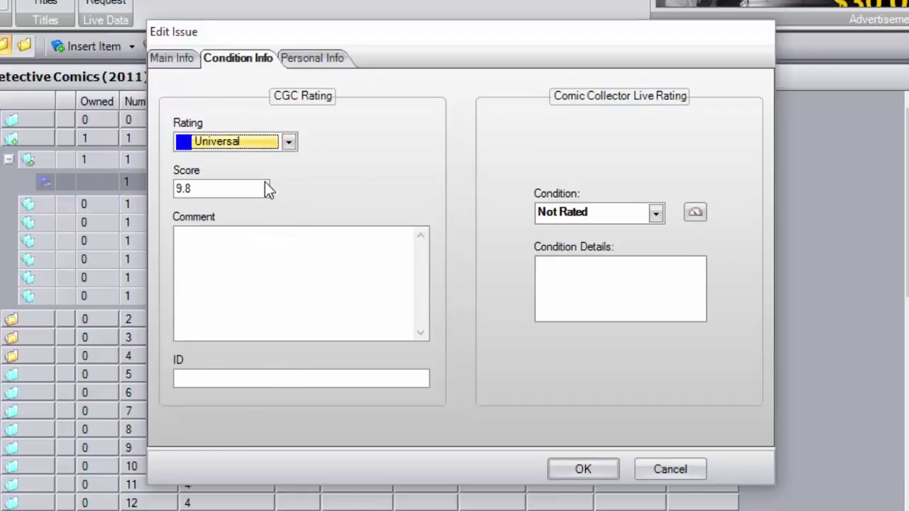
left_click(291, 143)
left_click(355, 150)
left_click(291, 142)
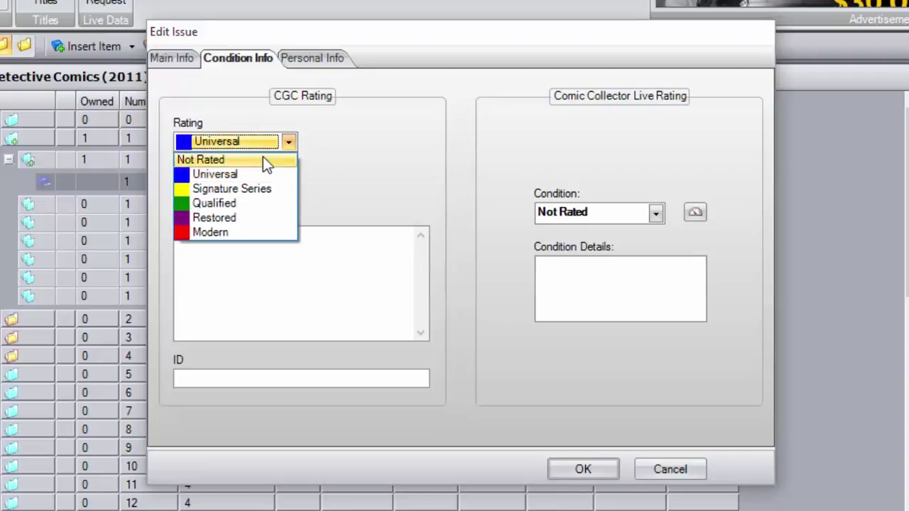
left_click(265, 157)
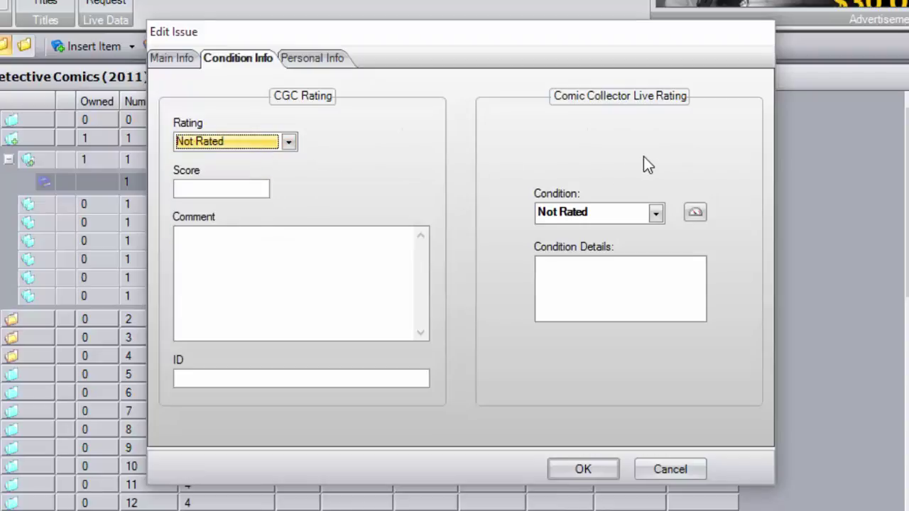
Grade the copy Very Fine/Near Mint and go to its Personal Notes
left_click(654, 211)
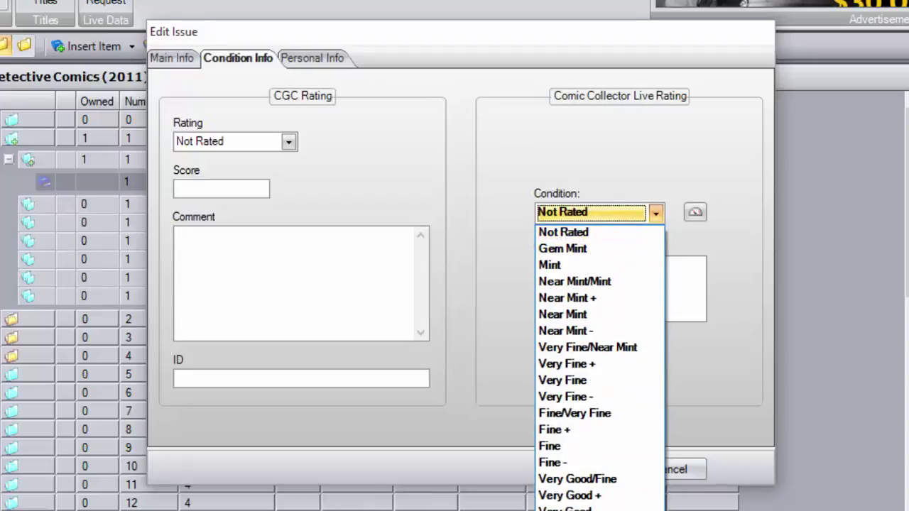
left_click(622, 348)
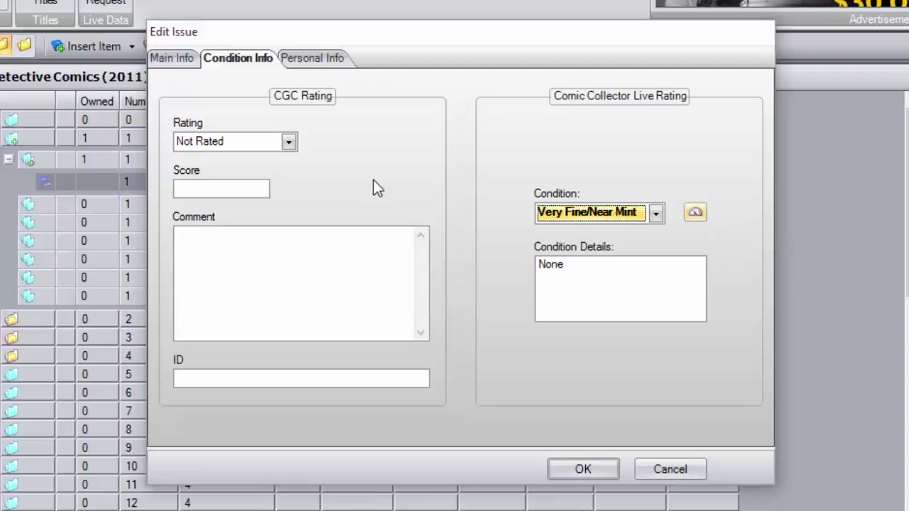
left_click(329, 62)
left_click(349, 106)
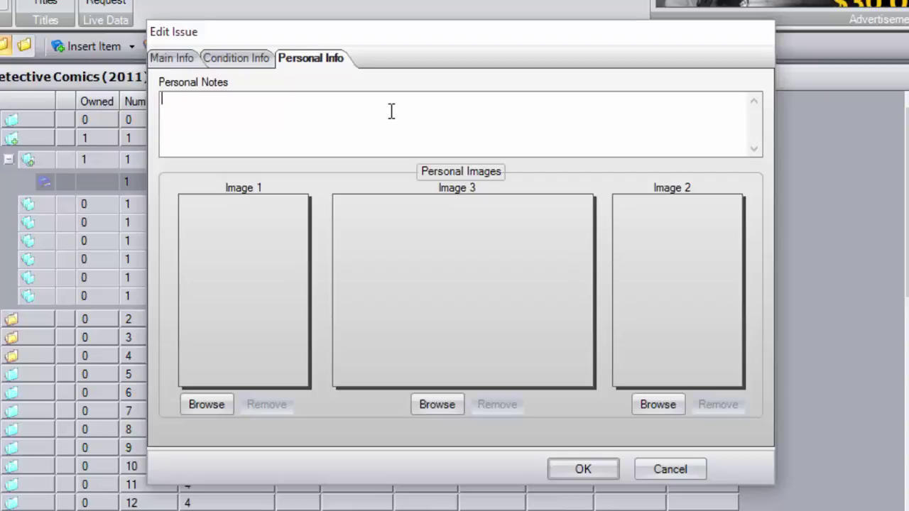
Enter the note 'This was a gift from my mother. I love her.' in Personal Notes
type("This was a gift from ")
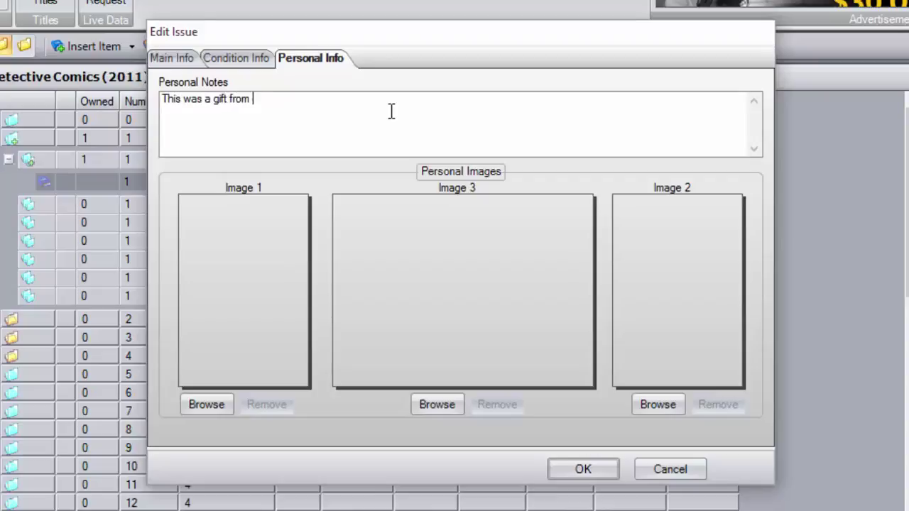
type("my mother.  I love her.")
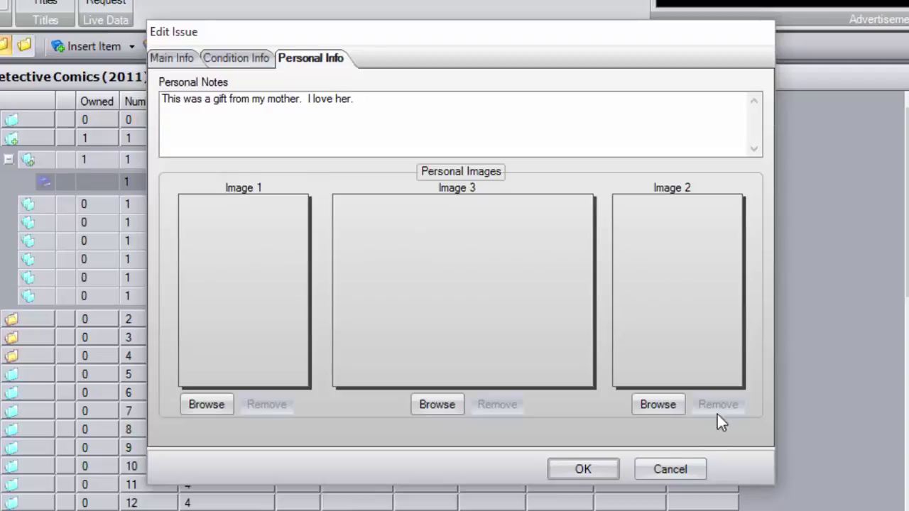
Review the Condition Info and Main Info tabs, then save the copy's edits with OK
left_click(241, 60)
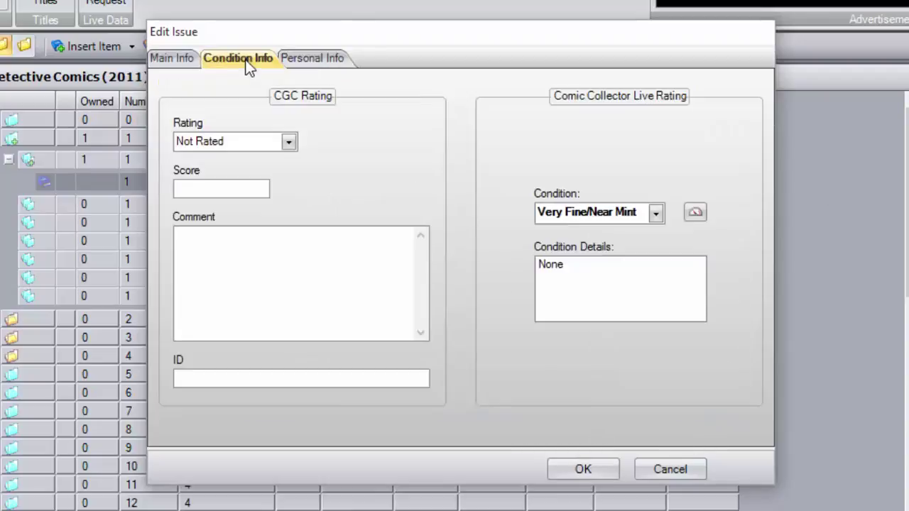
left_click(191, 60)
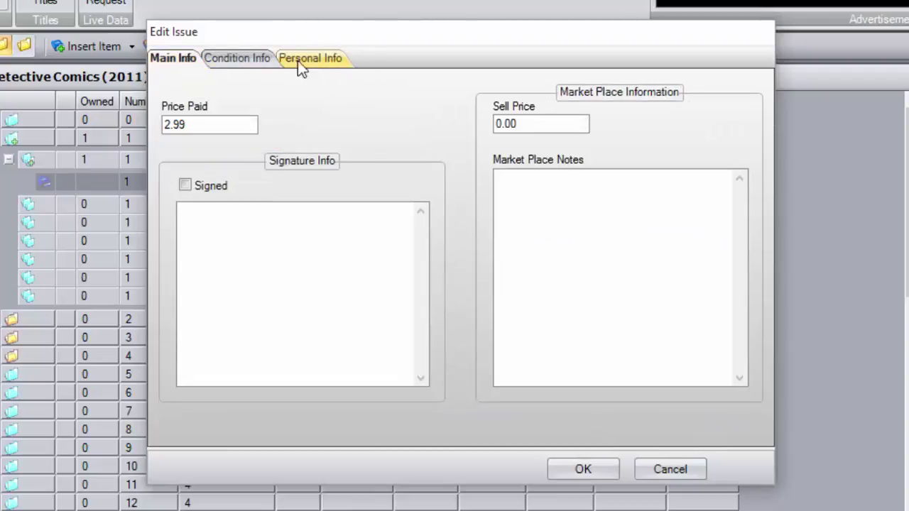
left_click(259, 60)
left_click(177, 58)
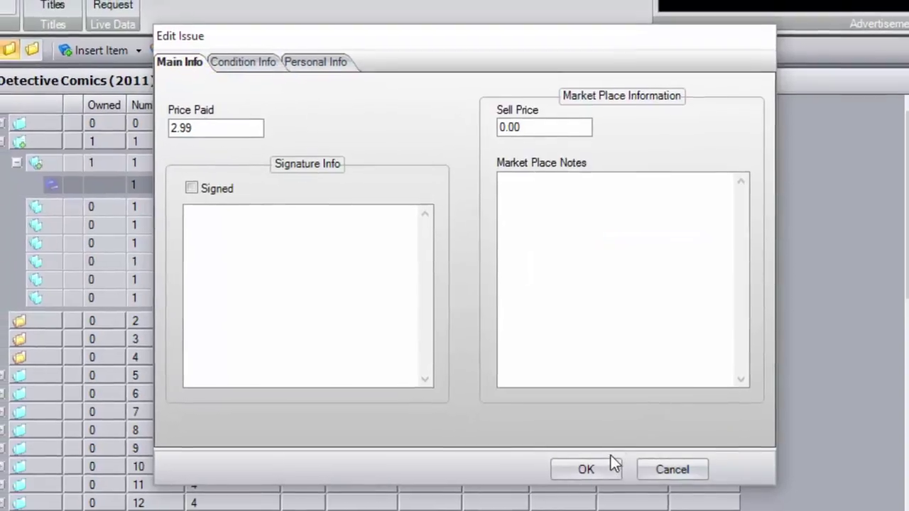
left_click(601, 468)
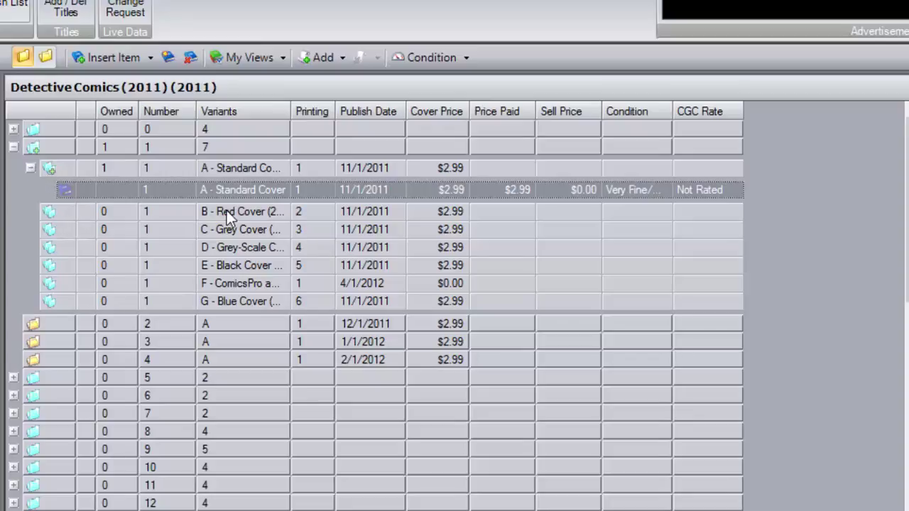
Remove the accidental duplicate Standard Cover copy and expand every issue's variants
double_click(250, 168)
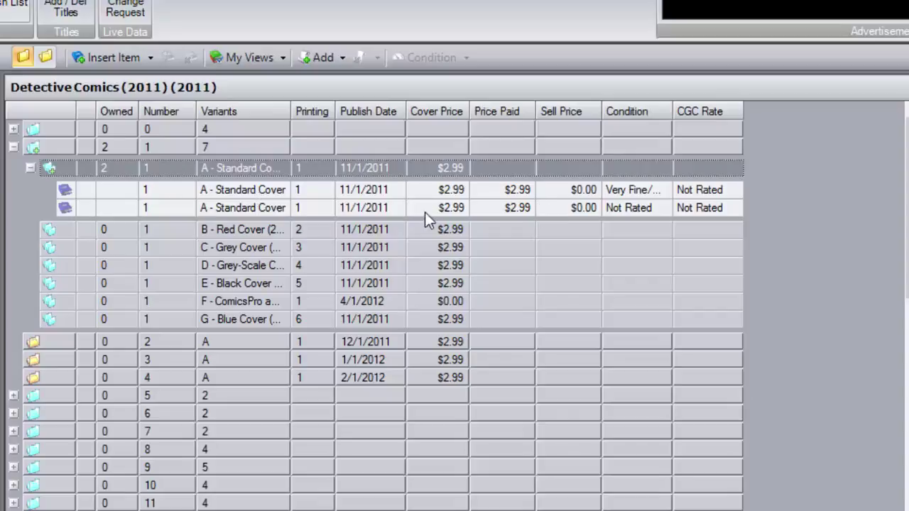
right_click(282, 207)
left_click(329, 243)
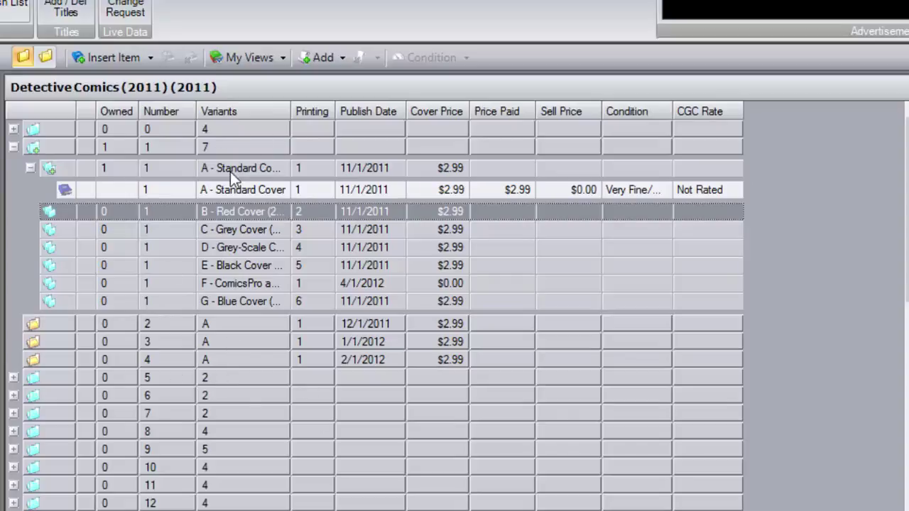
left_click(47, 57)
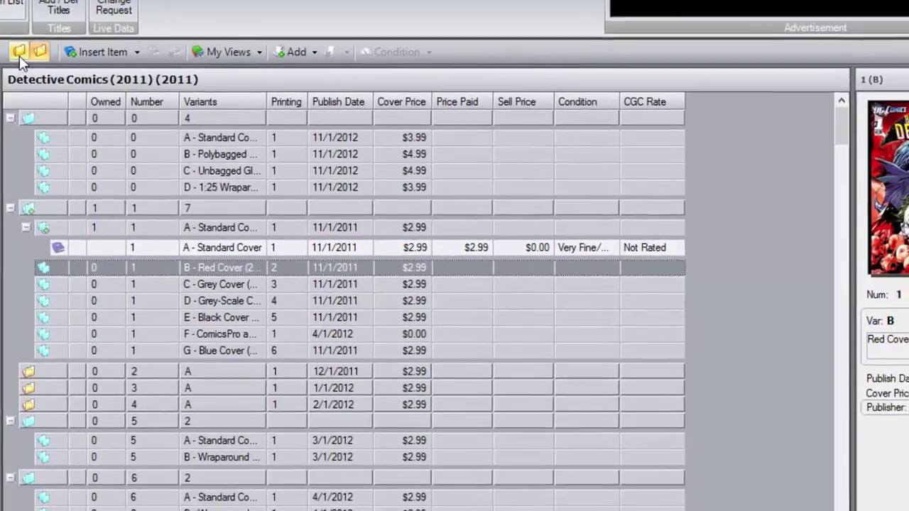
Collapse all issues, then expand only issue #1 to show its seven variants
left_click(45, 57)
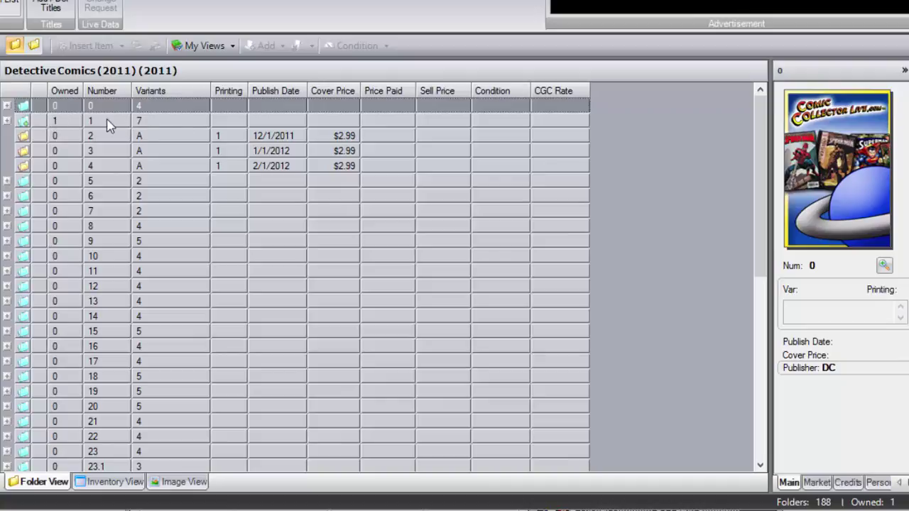
left_click(6, 121)
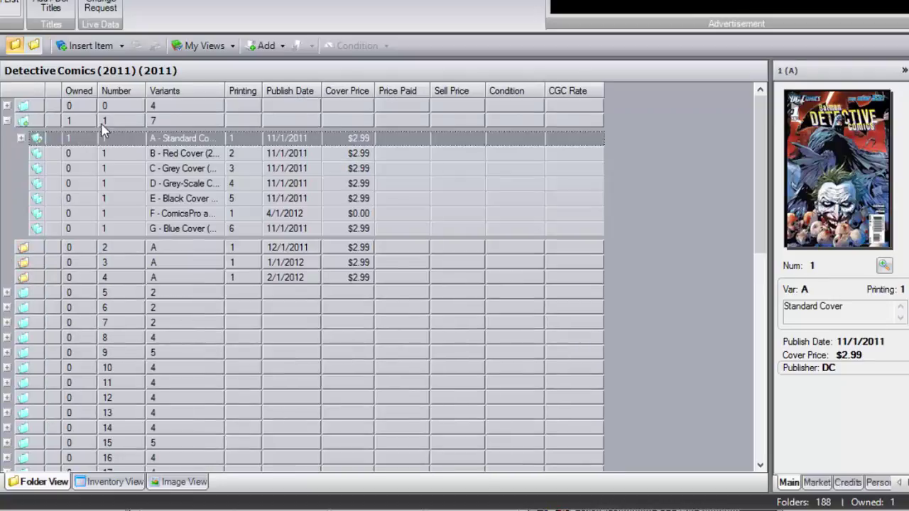